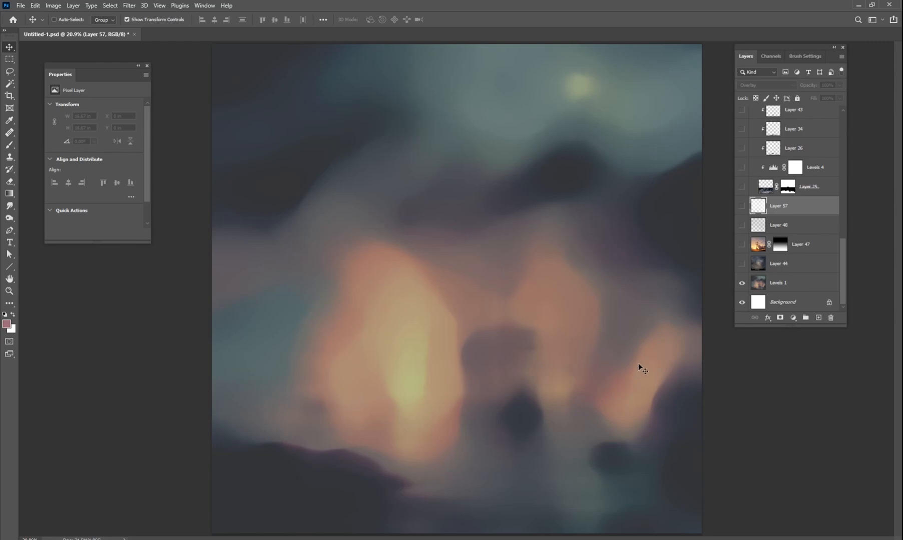
# Turn on the pray copy layer with the two women and the rock image on Layer 25 in the ground group.
pyautogui.moveTo(845, 252); pyautogui.dragTo(842, 208)
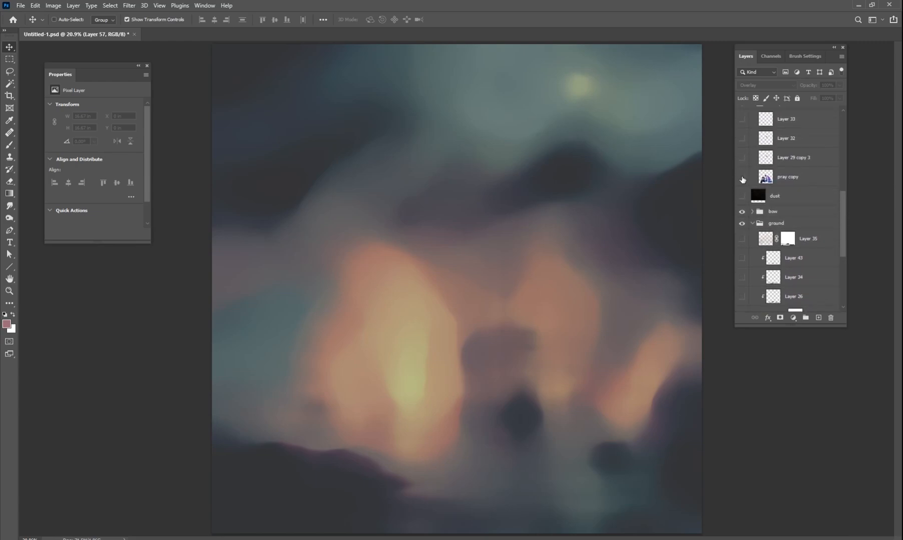
pyautogui.click(742, 177)
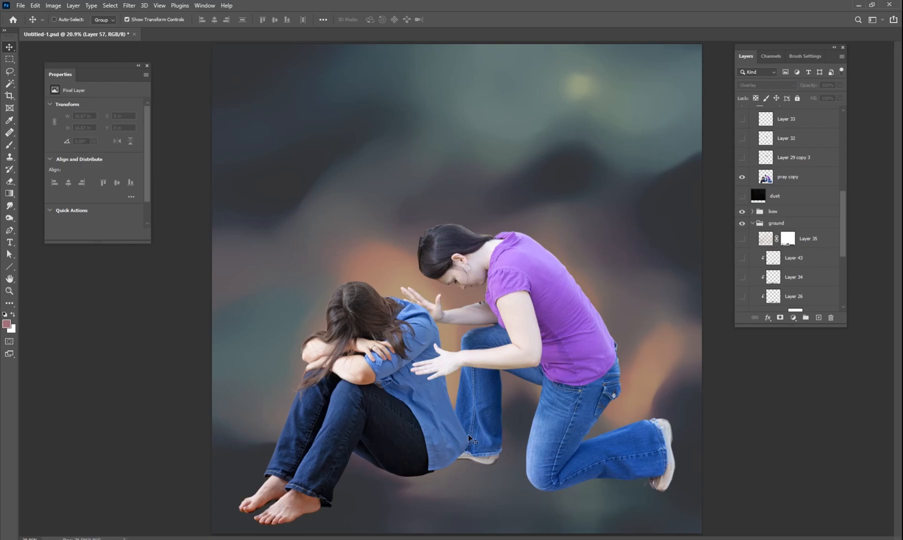
pyautogui.moveTo(843, 205); pyautogui.dragTo(845, 220)
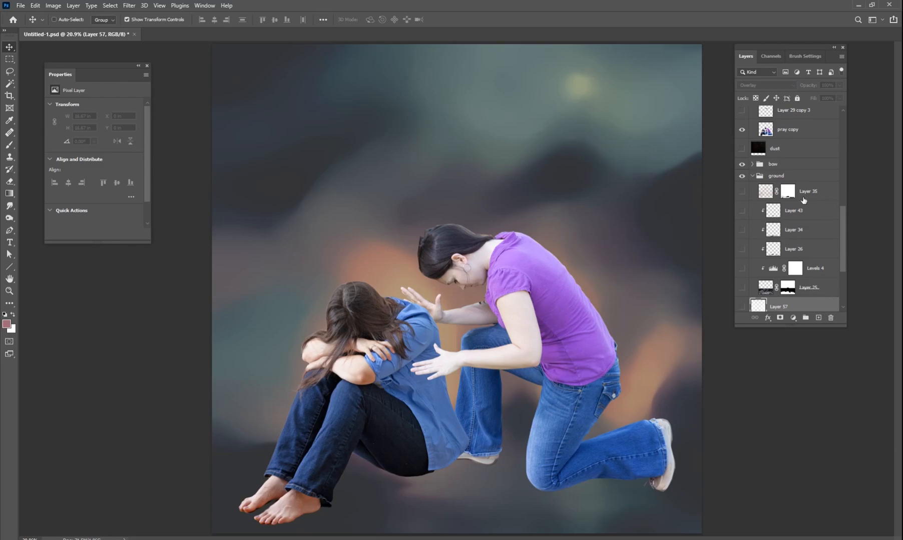
pyautogui.click(742, 288)
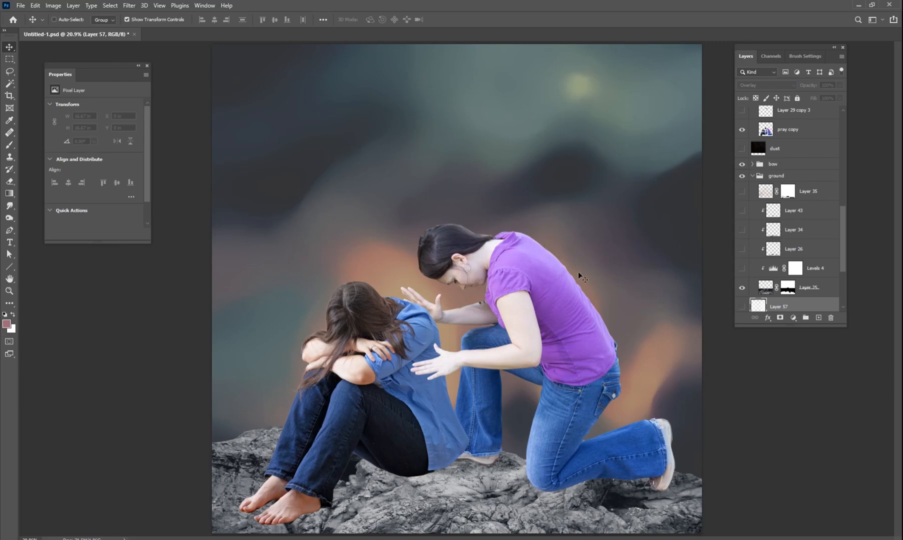
# Turn on the shading layers clipped to the rock: Layer 43, Layer 34, Layer 26 and the Levels 4 adjustment.
pyautogui.scroll(-1, 842, 255)
pyautogui.scroll(-2, 842, 255)
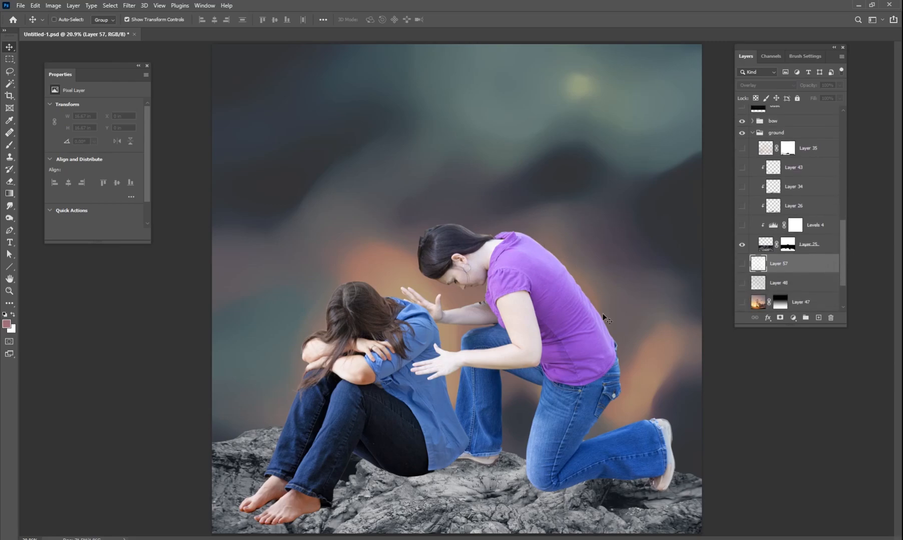
pyautogui.click(742, 168)
pyautogui.click(742, 189)
pyautogui.click(742, 206)
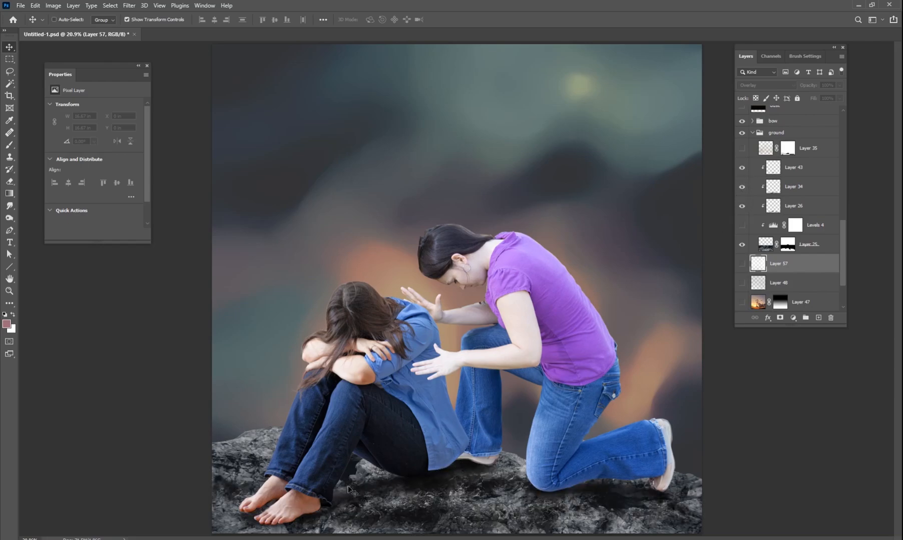
pyautogui.click(742, 227)
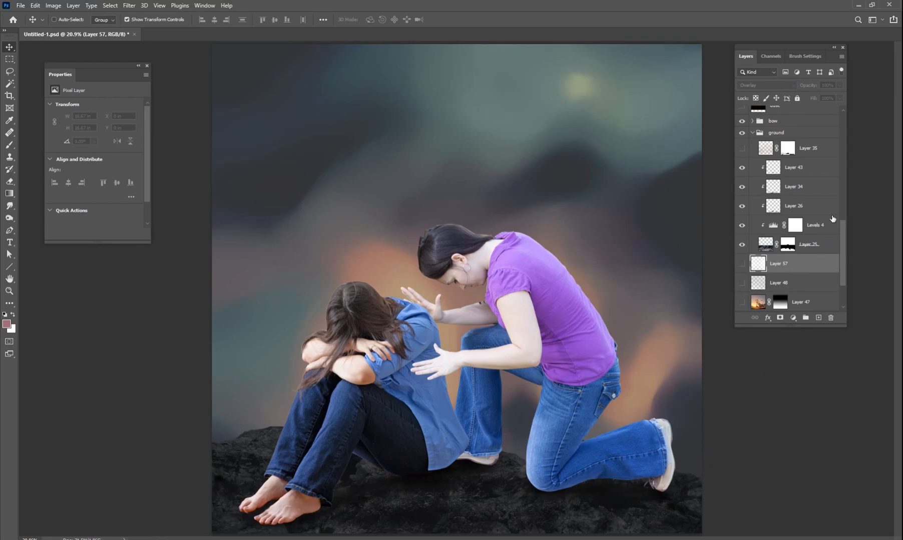
# Turn on the sky layers above the painted background: Layer 44, Layer 47, Layer 48 and Layer 57.
pyautogui.scroll(1, 842, 230)
pyautogui.scroll(-4, 842, 255)
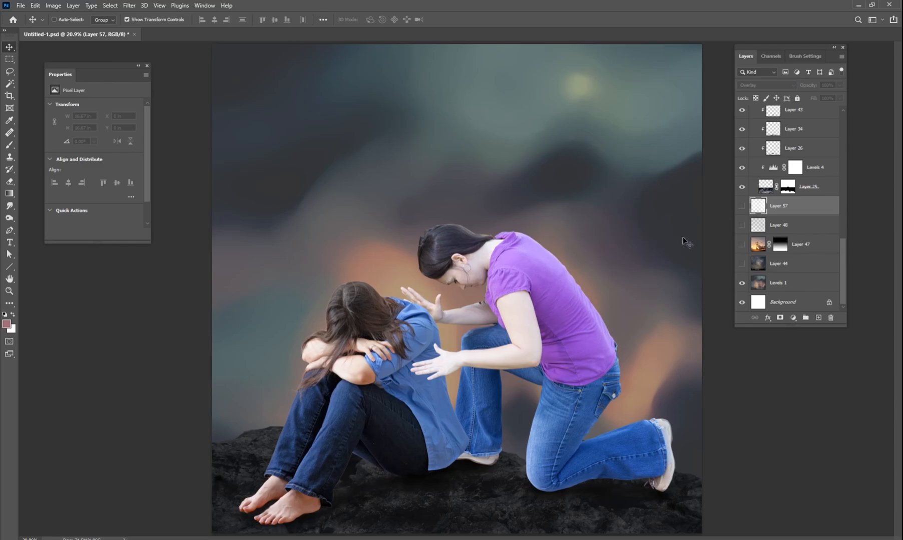
pyautogui.click(743, 263)
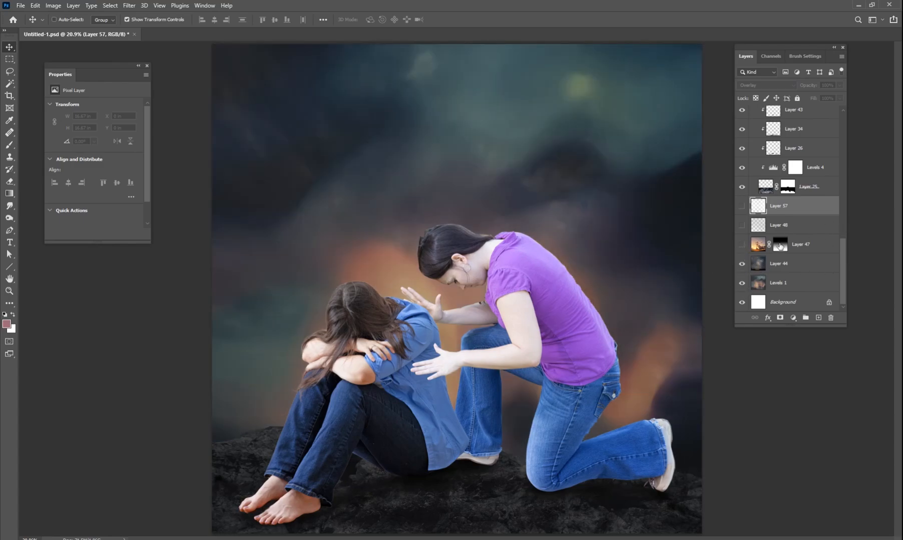
pyautogui.click(742, 244)
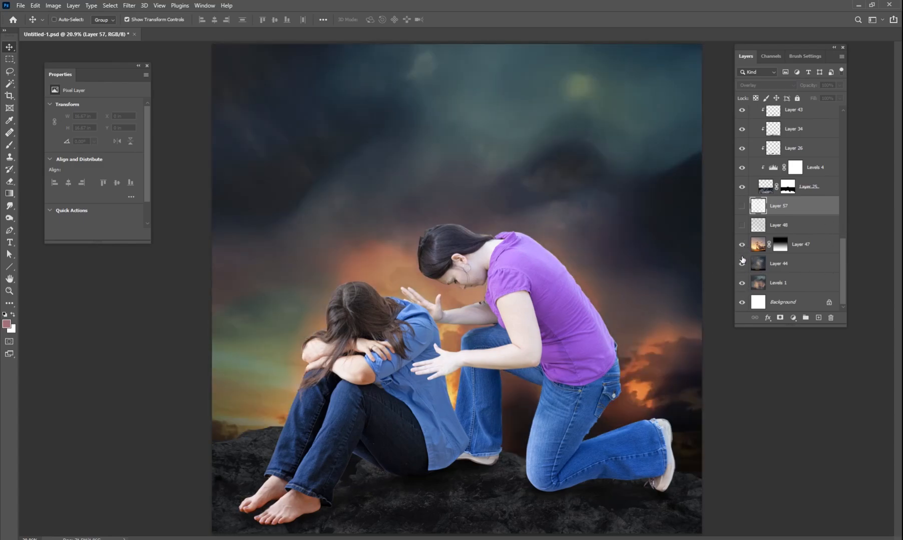
pyautogui.click(742, 207)
# Turn on Layer 35 in the ground group and collapse the group.
pyautogui.moveTo(844, 246); pyautogui.dragTo(842, 209)
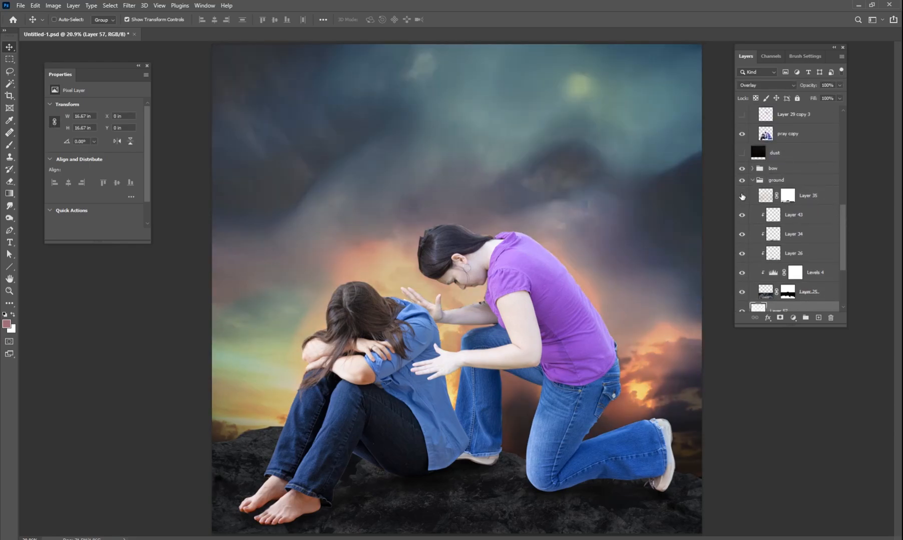
pyautogui.click(742, 196)
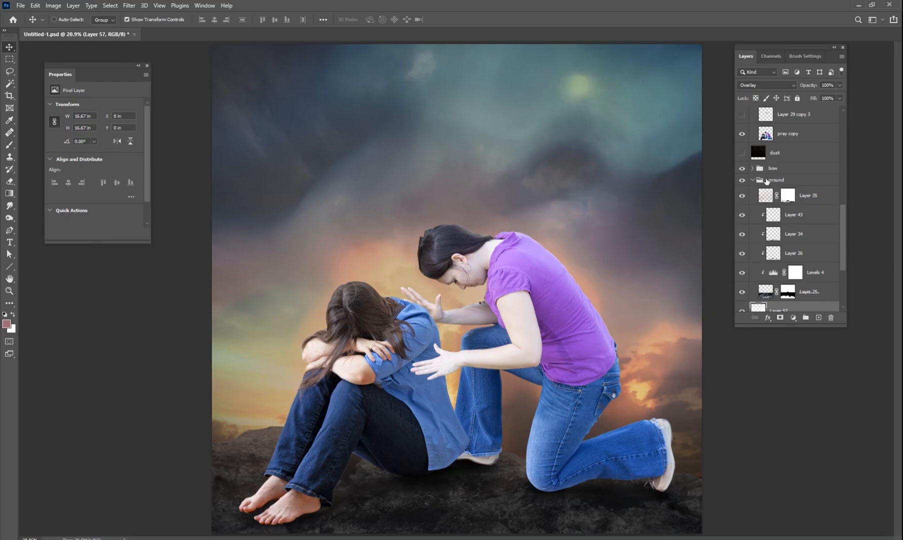
pyautogui.click(752, 181)
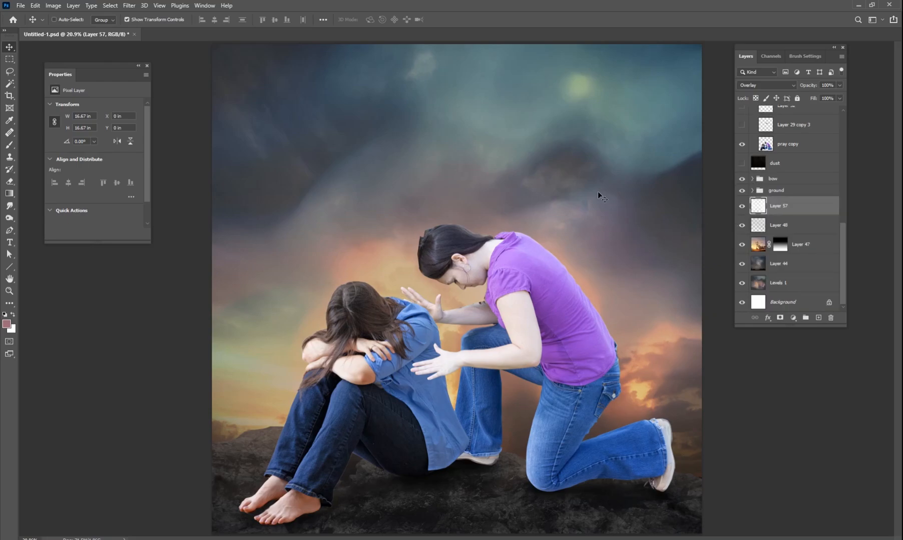
# Turn on the bow layer and its clipped Layer 31 inside the bow group, and collapse the group.
pyautogui.click(752, 179)
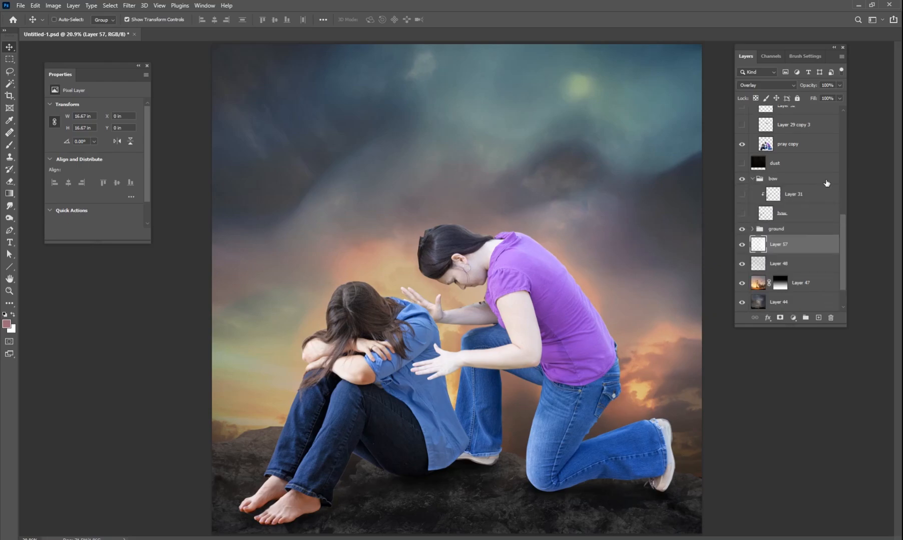
pyautogui.click(742, 213)
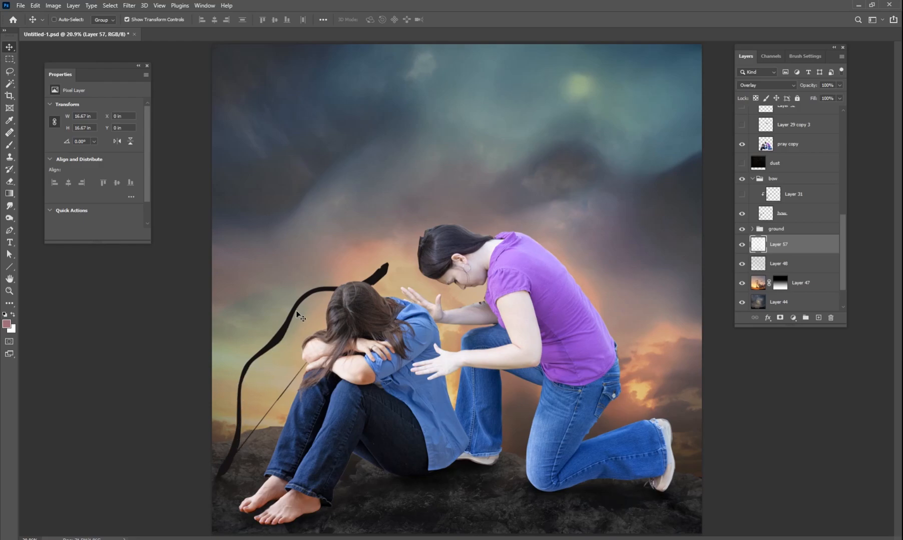
pyautogui.click(741, 195)
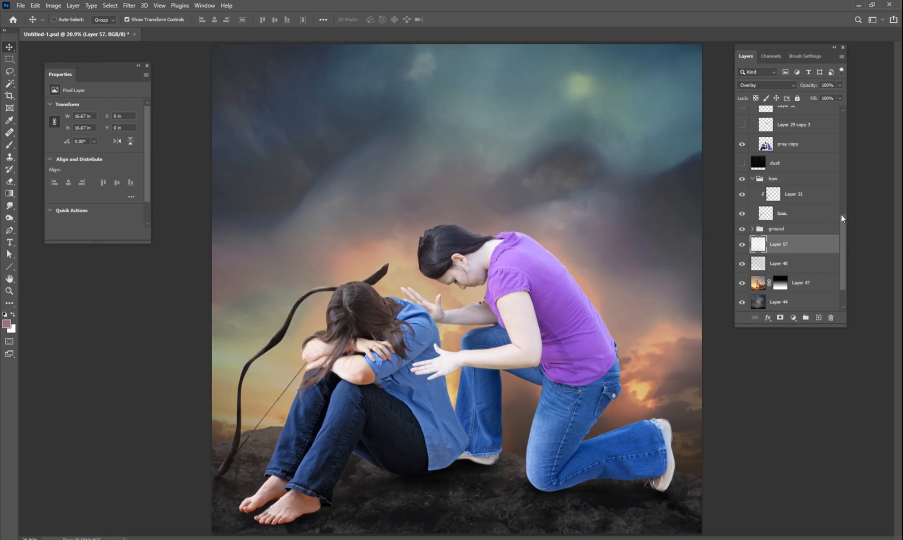
pyautogui.moveTo(840, 218); pyautogui.dragTo(841, 208)
pyautogui.click(753, 234)
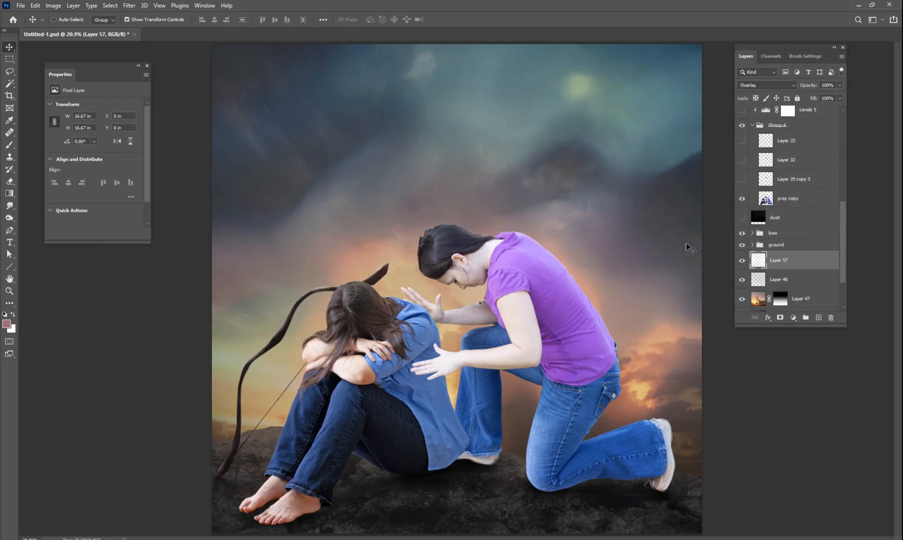
# Turn on the dust layer and the layers clipped to the figures' group: Levels 5, Layer 27, Layer 36 and Layer 51.
pyautogui.click(741, 218)
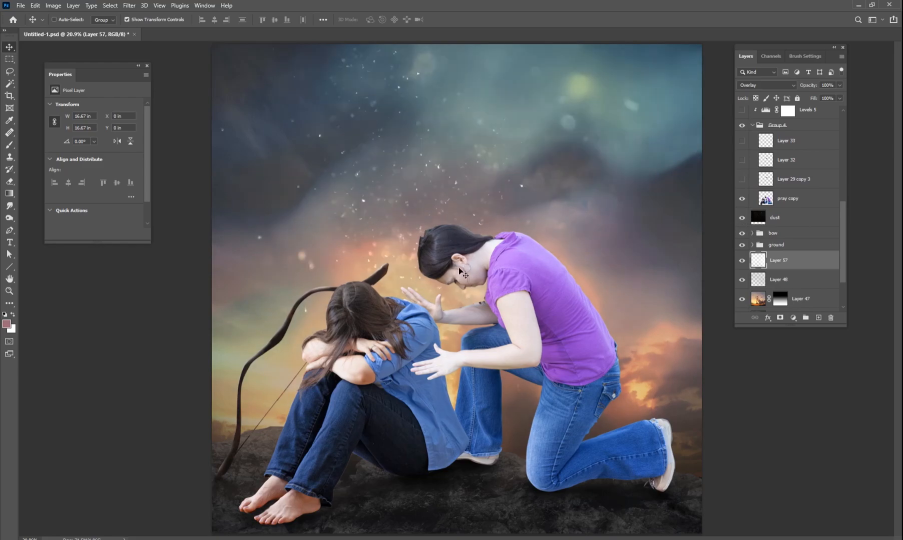
pyautogui.moveTo(844, 219); pyautogui.dragTo(846, 203)
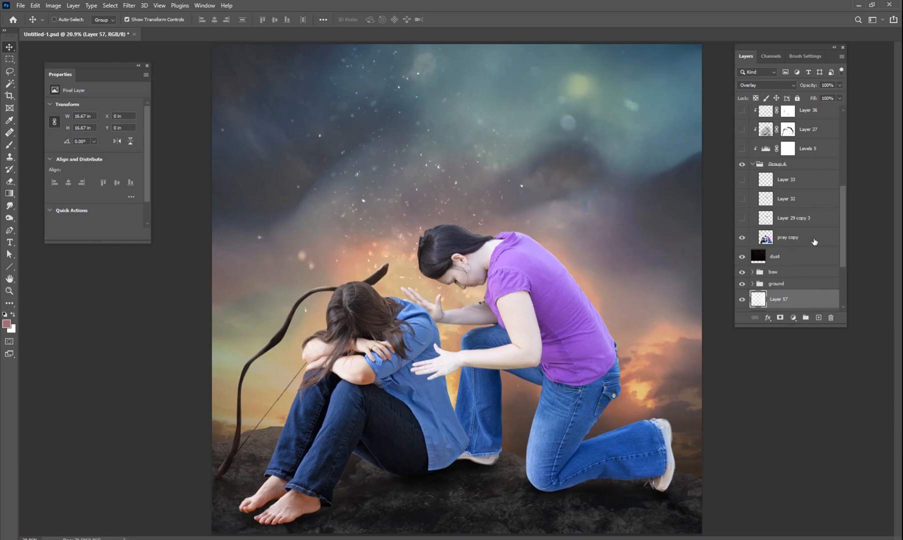
pyautogui.moveTo(846, 201); pyautogui.dragTo(851, 169)
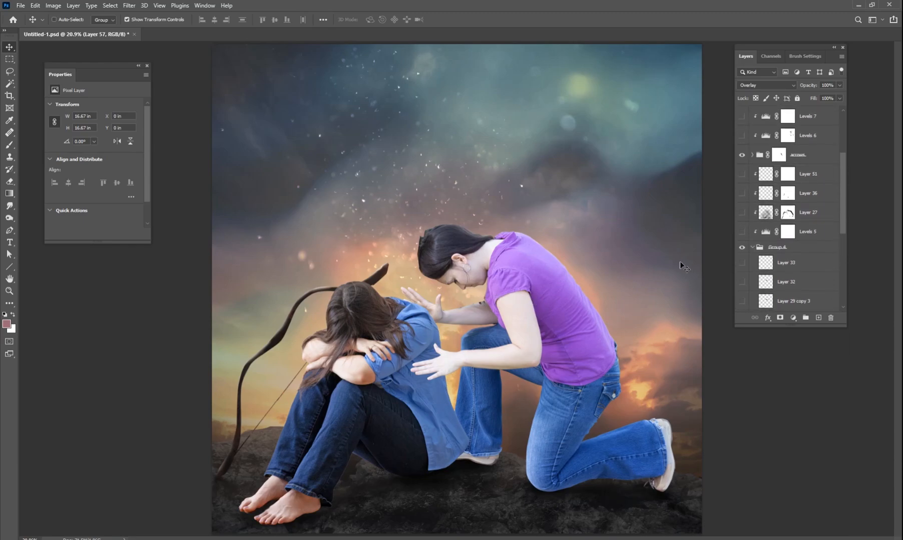
pyautogui.click(742, 232)
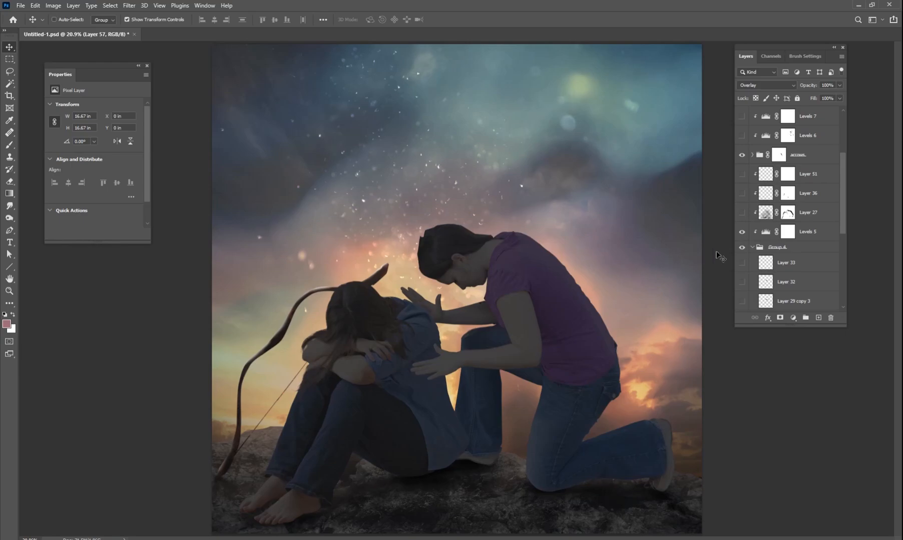
pyautogui.click(742, 212)
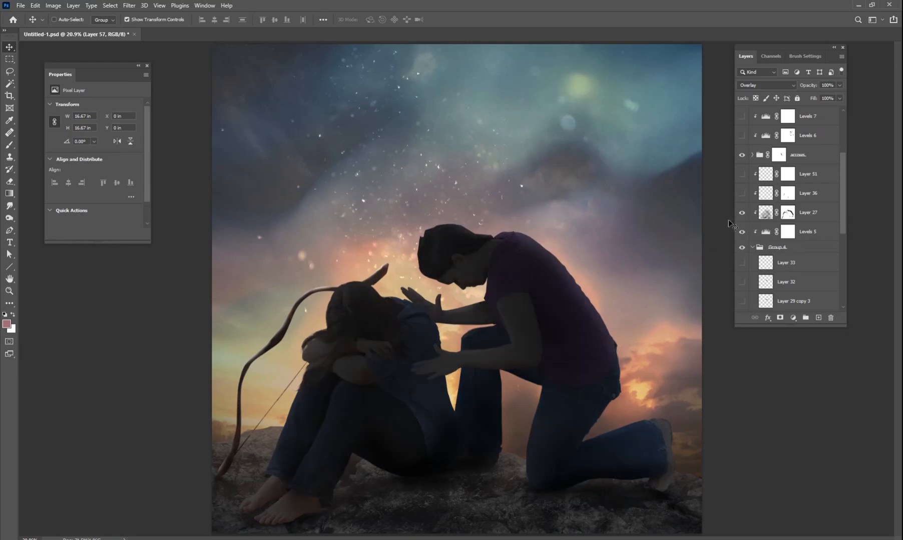
pyautogui.click(741, 193)
pyautogui.click(741, 174)
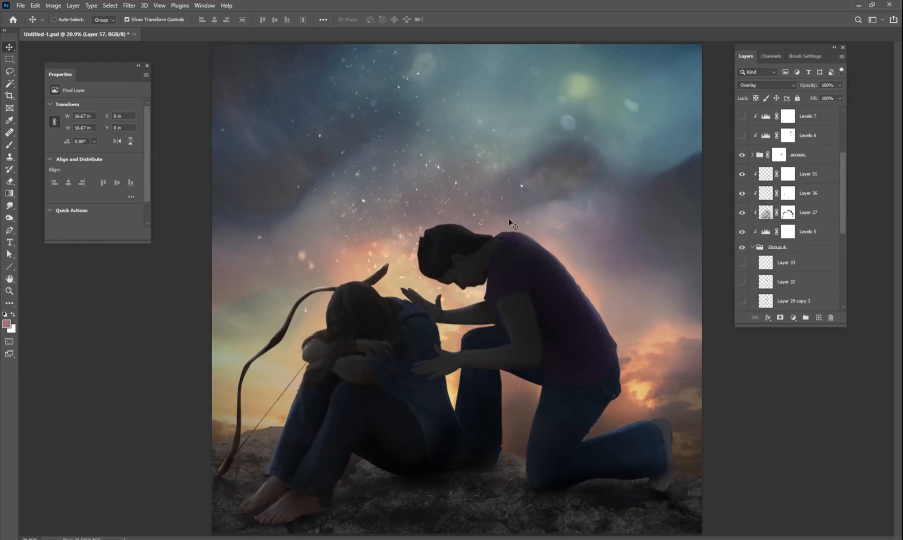
# Turn on Layer 29 copy 3, Layer 32 and Layer 33 above the figures in Group 4.
pyautogui.scroll(-3, 844, 198)
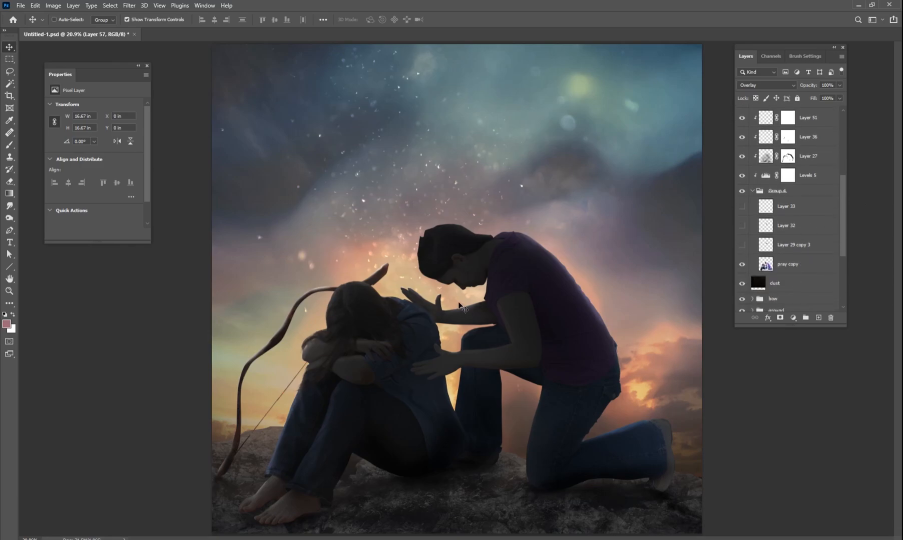
pyautogui.click(742, 243)
pyautogui.click(742, 226)
pyautogui.click(741, 207)
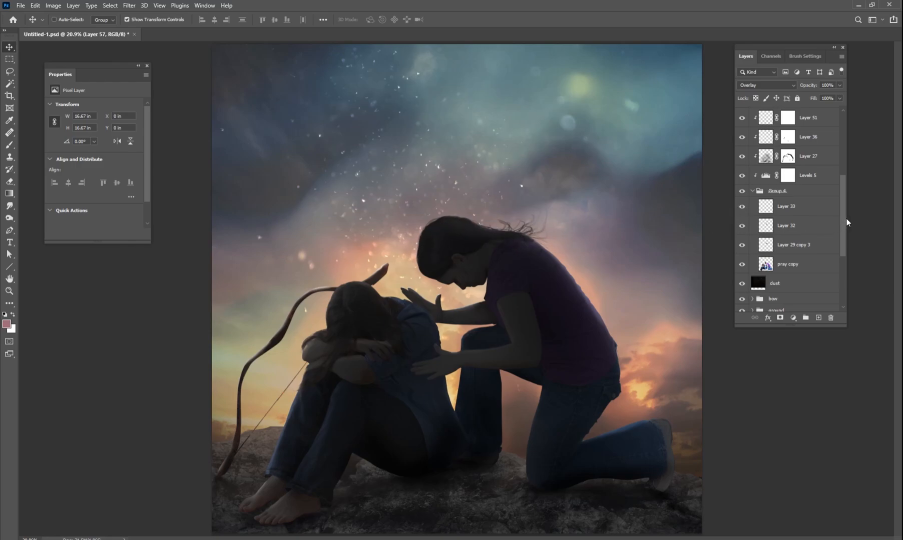
# Turn on the arrow layers a4, a3, a2 and a1 inside the arrows group, and collapse the group.
pyautogui.scroll(-1, 831, 226)
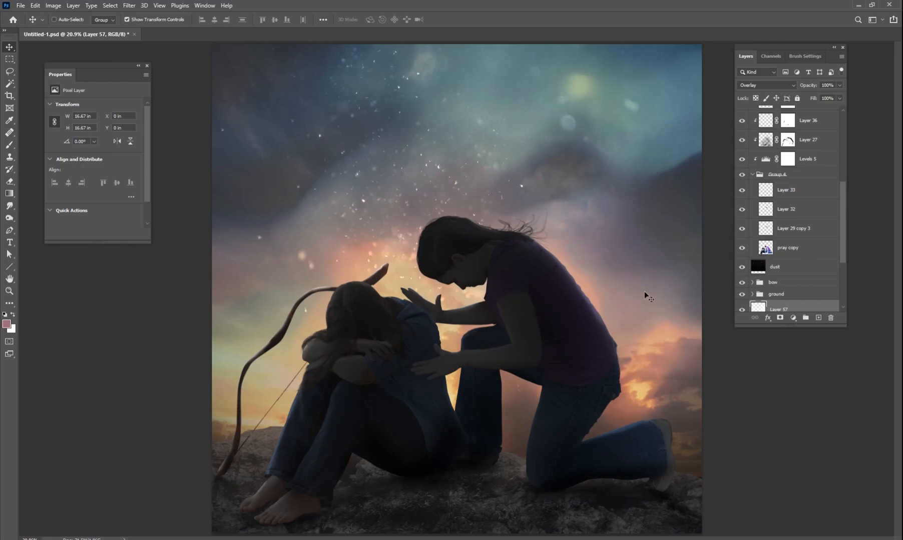
pyautogui.moveTo(843, 214); pyautogui.dragTo(845, 156)
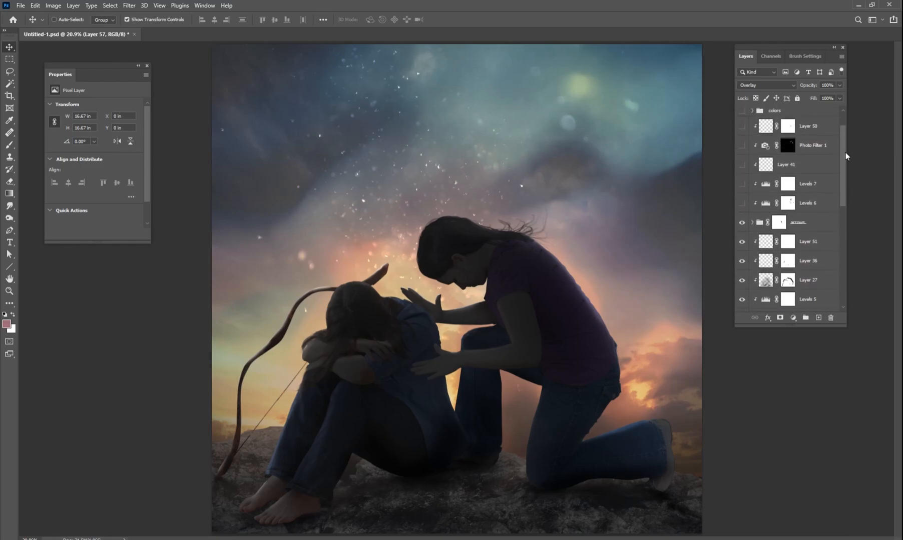
pyautogui.click(752, 226)
pyautogui.moveTo(843, 183); pyautogui.dragTo(844, 203)
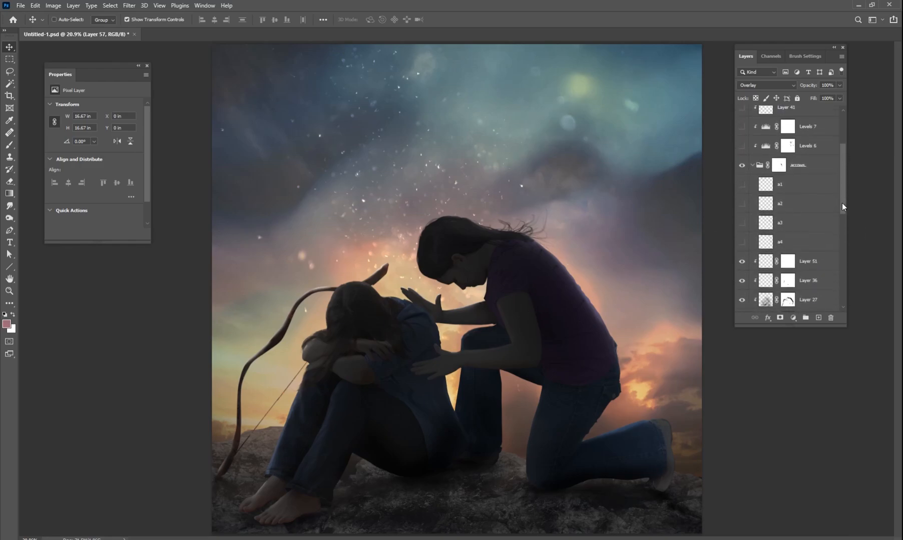
pyautogui.click(742, 243)
pyautogui.click(741, 223)
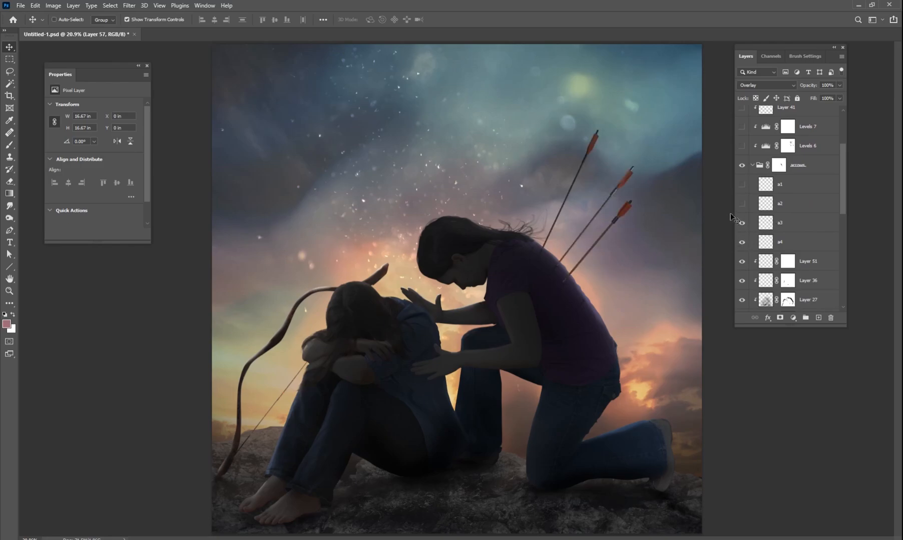
pyautogui.click(741, 204)
pyautogui.click(742, 184)
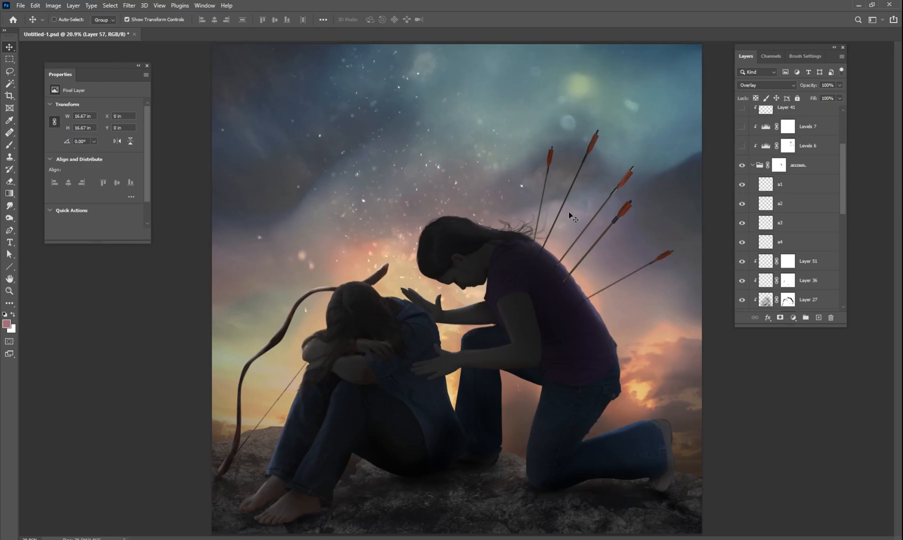
pyautogui.moveTo(843, 181); pyautogui.dragTo(842, 165)
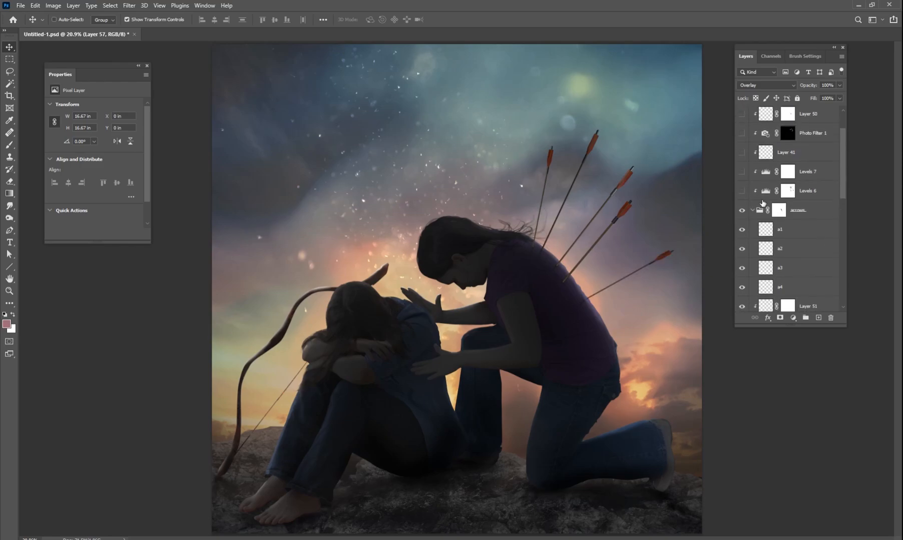
pyautogui.click(753, 210)
# Turn on the Levels 6 and Levels 7 adjustments clipped to the arrows group.
pyautogui.moveTo(844, 209); pyautogui.dragTo(844, 240)
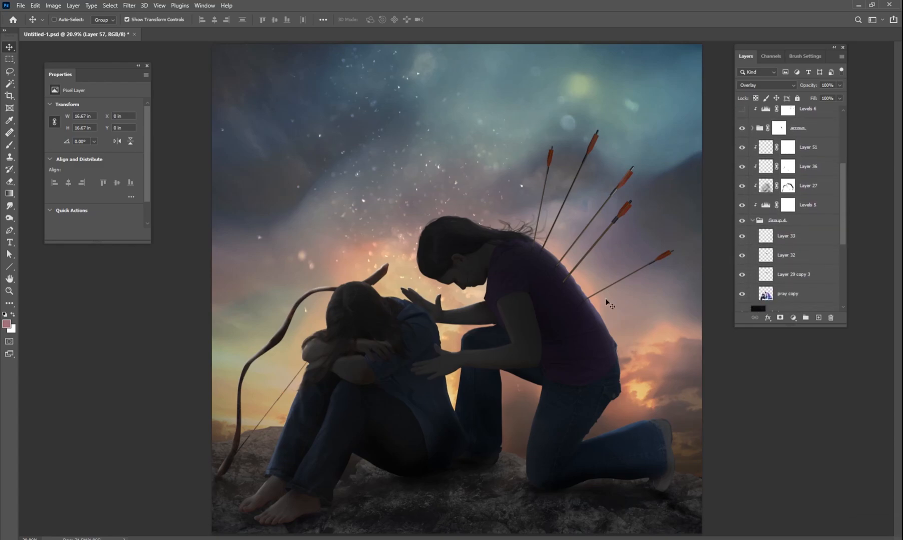
pyautogui.moveTo(843, 204); pyautogui.dragTo(843, 167)
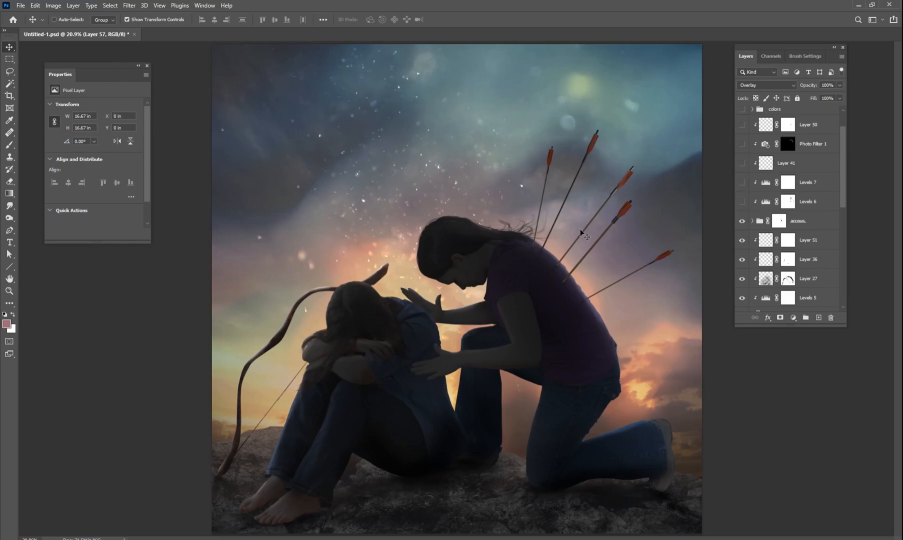
pyautogui.click(741, 202)
pyautogui.click(741, 182)
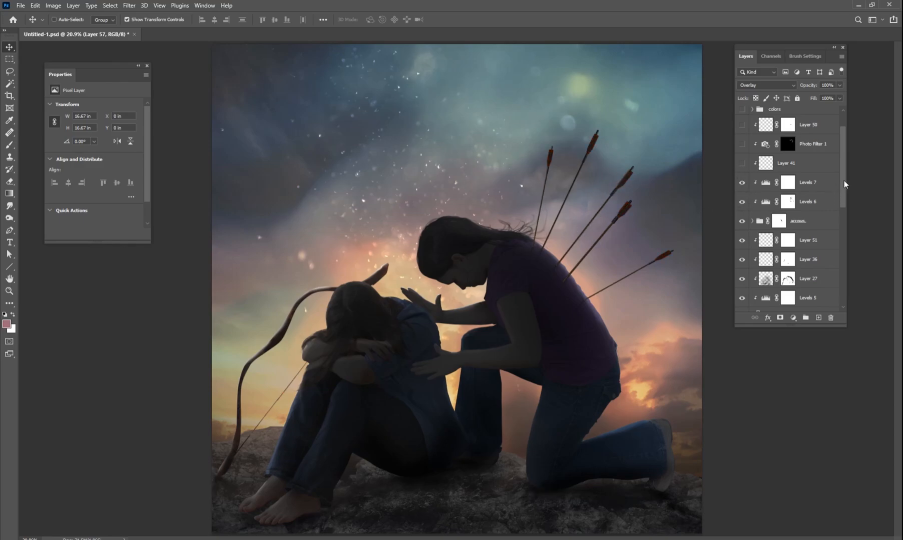
# Turn on the remaining layers clipped to the arrows: Layer 41, Photo Filter 1 and Layer 50.
pyautogui.scroll(2, 844, 181)
pyautogui.click(741, 196)
pyautogui.click(742, 177)
pyautogui.click(742, 158)
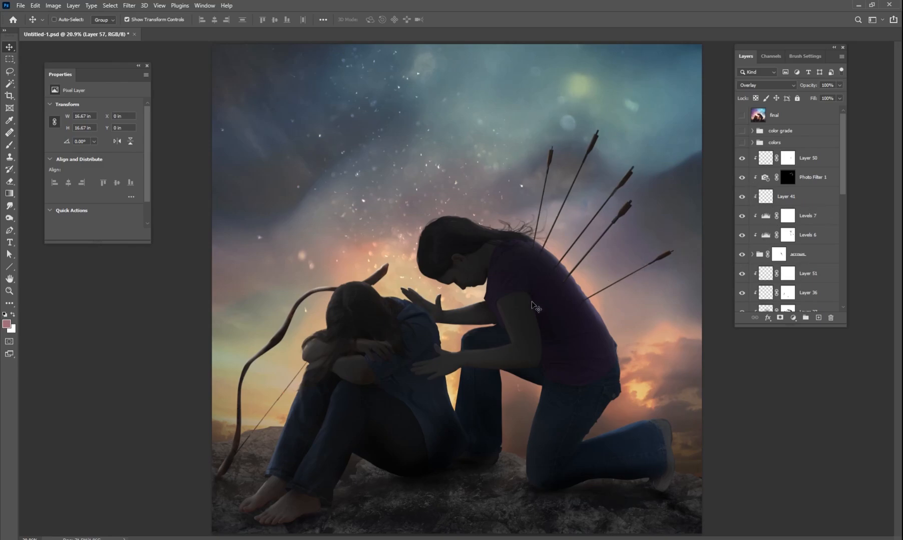
# Expand the colors group and turn on its lowest layers: Layer 53, Layer 45, Layer 46 and Layer 12.
pyautogui.click(755, 143)
pyautogui.moveTo(844, 150)
pyautogui.mouseDown()
pyautogui.moveTo(841, 174)
pyautogui.moveTo(843, 165)
pyautogui.mouseUp()
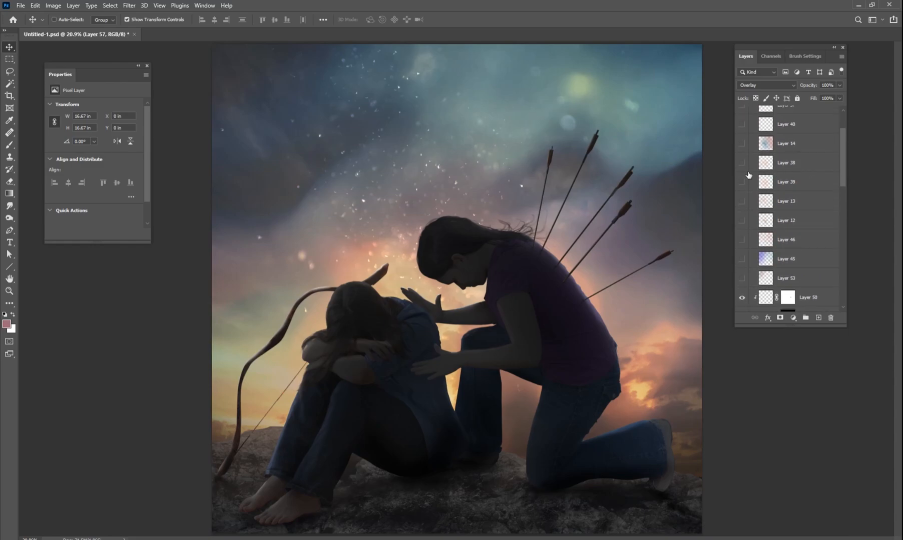
pyautogui.click(743, 279)
pyautogui.click(742, 259)
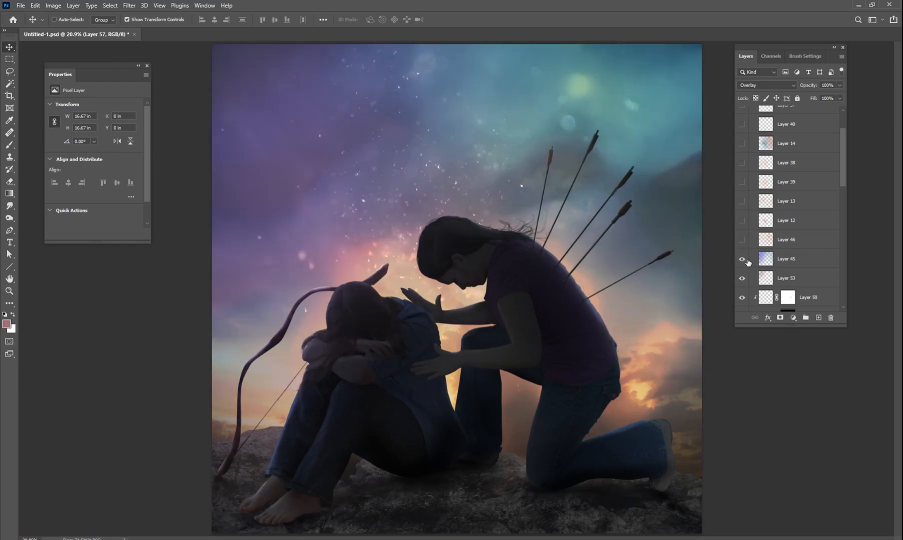
pyautogui.click(743, 241)
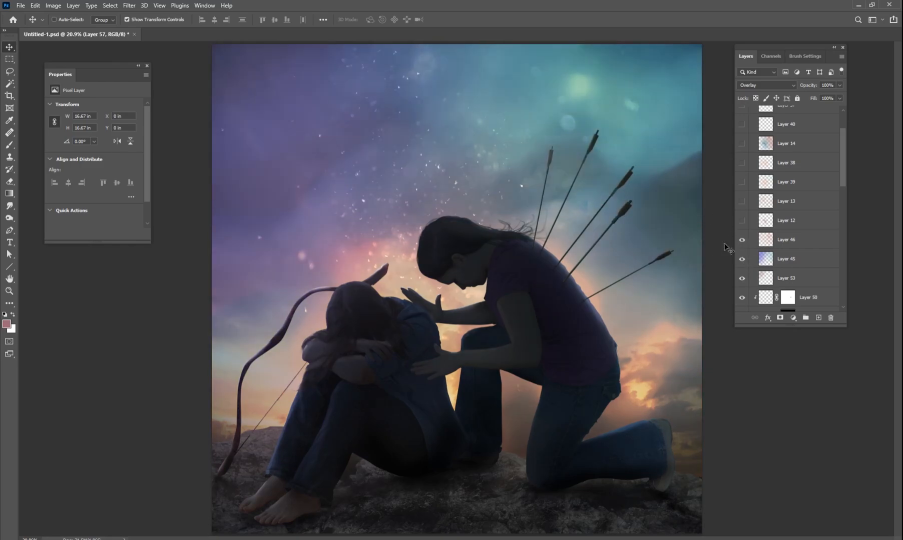
pyautogui.click(742, 222)
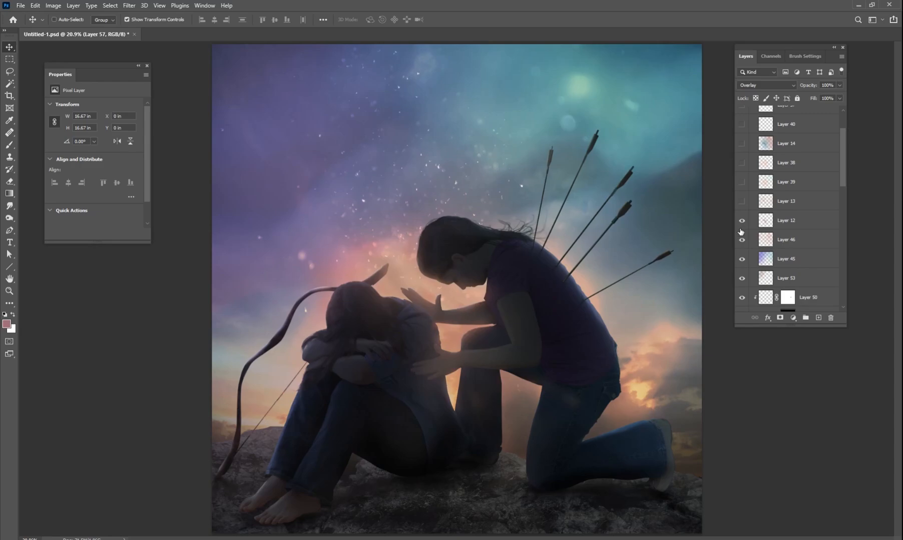
# Turn on Layer 13, Layer 39, Layer 38 and Layer 14 inside the colors group.
pyautogui.moveTo(840, 170); pyautogui.dragTo(843, 163)
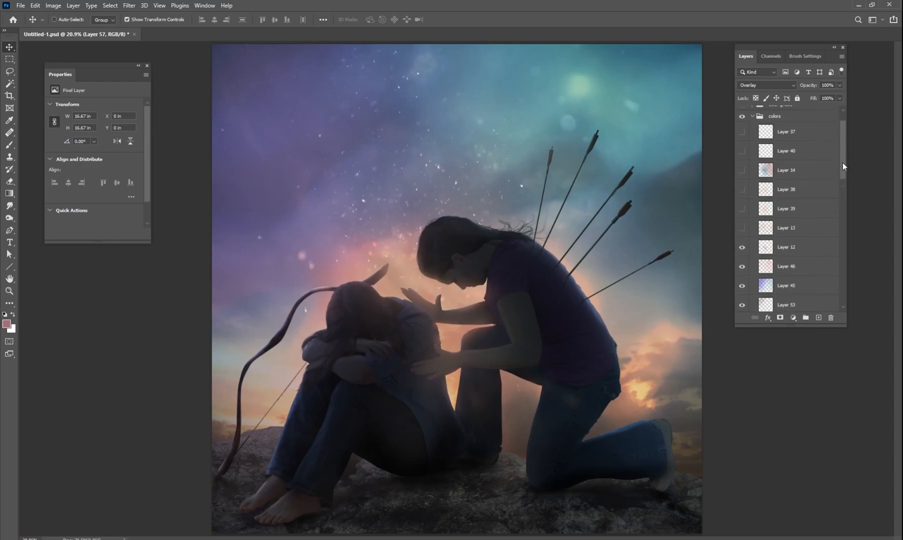
pyautogui.click(741, 223)
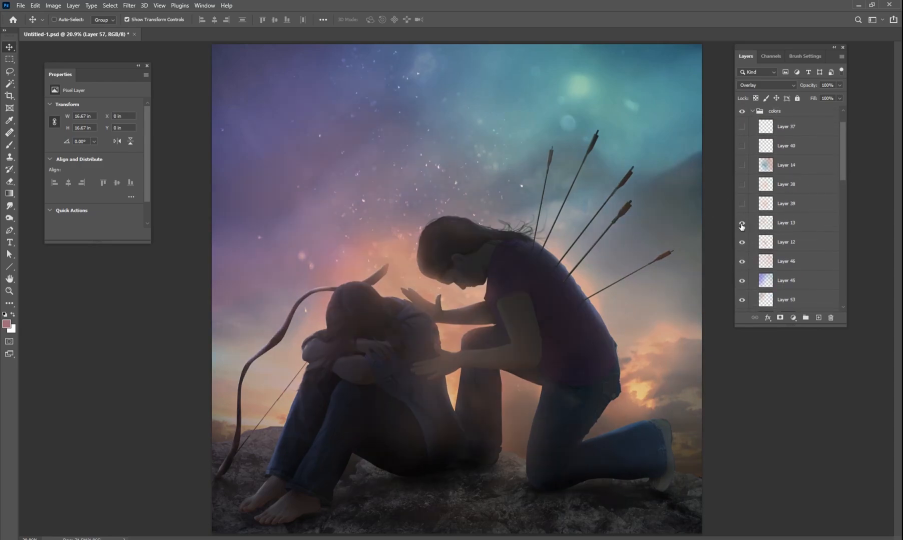
pyautogui.click(742, 184)
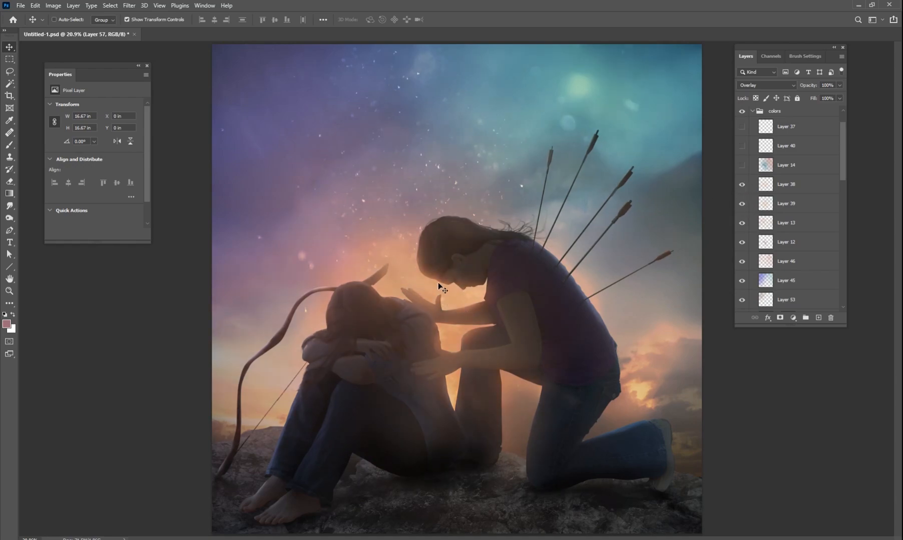
pyautogui.click(742, 165)
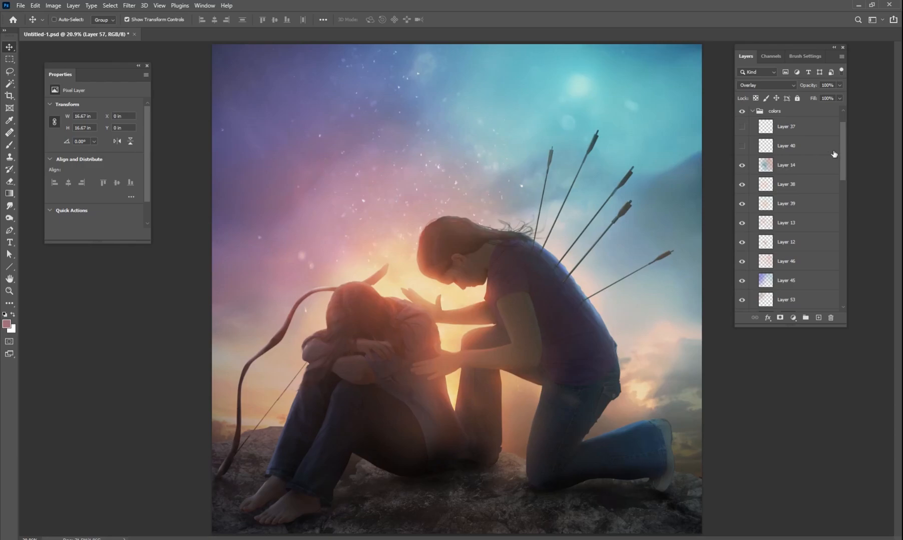
# Turn on Layer 40 and Layer 37 in the colors group, and select Layer 38 and Layer 39 to check their blending settings.
pyautogui.scroll(2, 845, 153)
pyautogui.click(742, 177)
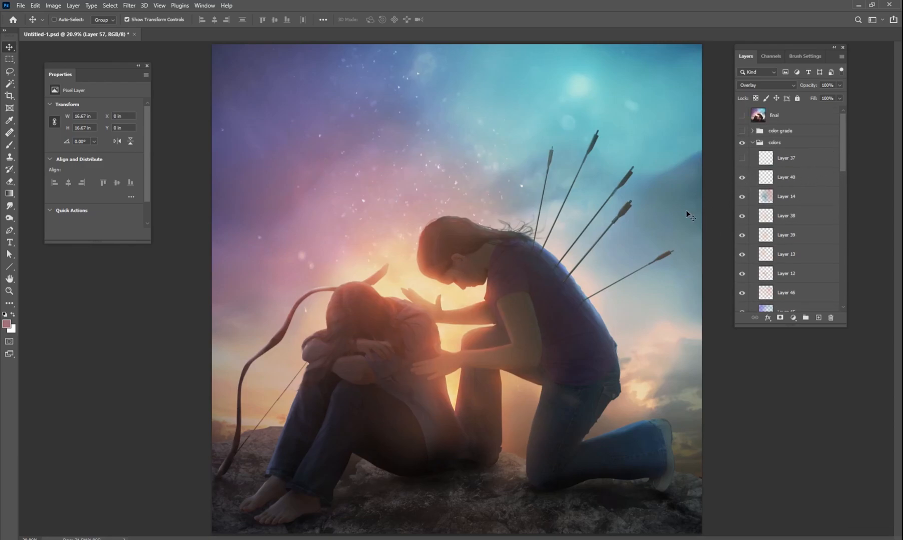
pyautogui.click(779, 217)
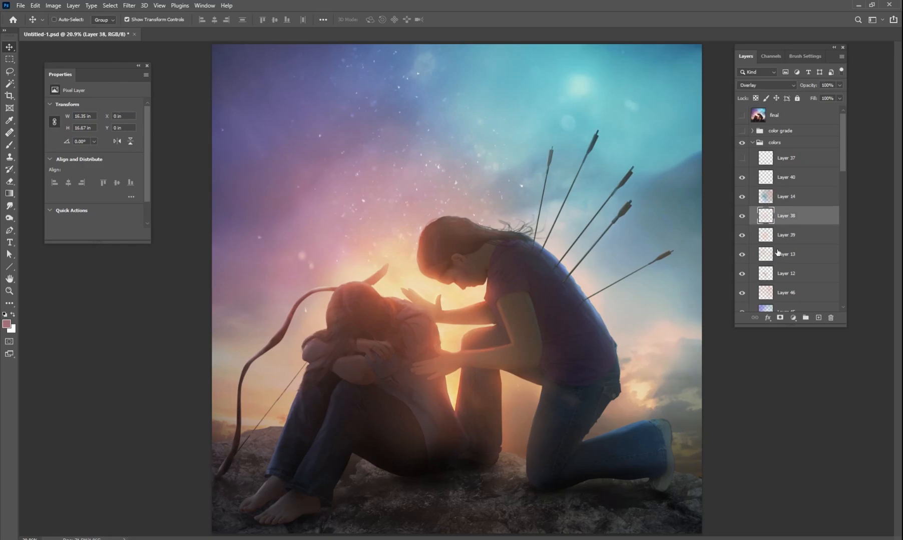
pyautogui.click(783, 241)
pyautogui.click(742, 158)
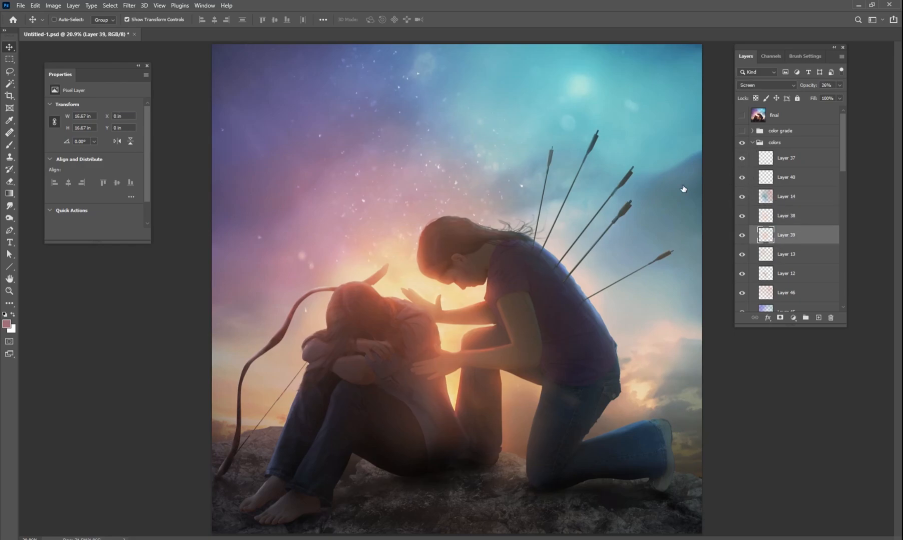
# Collapse the colors group and compare the image without and with the whole group.
pyautogui.click(755, 144)
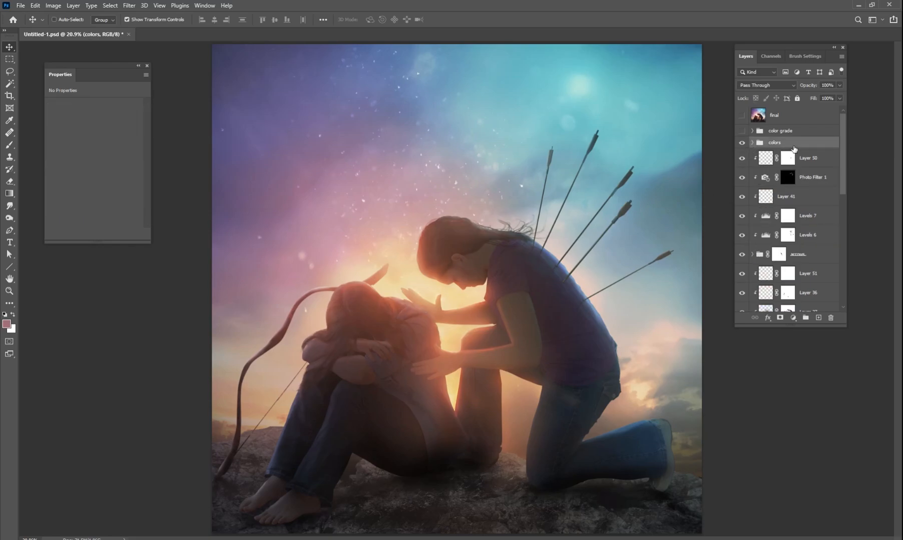
pyautogui.click(742, 143)
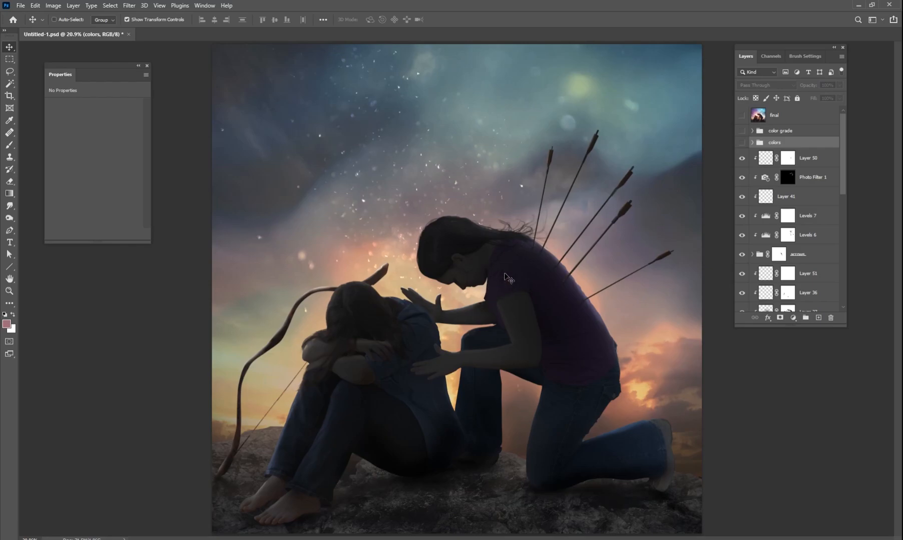
pyautogui.click(742, 142)
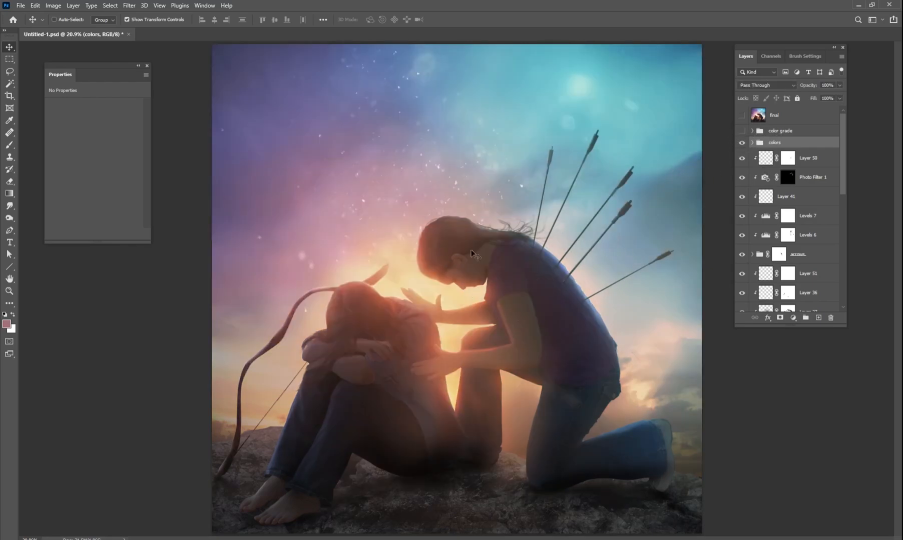
# Expand the color grade group and turn on Layer 52, Gradient Map 1 and Gradient Map 2.
pyautogui.click(752, 131)
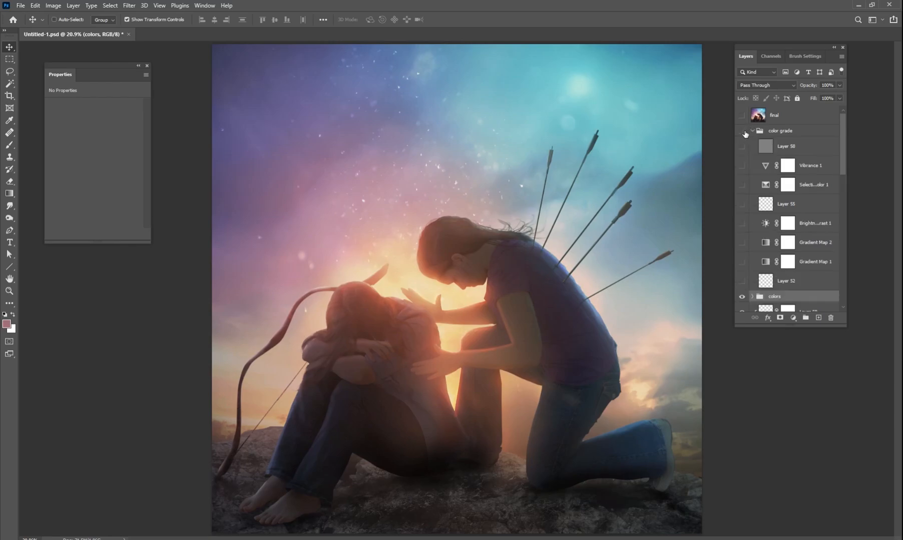
pyautogui.scroll(-2, 845, 160)
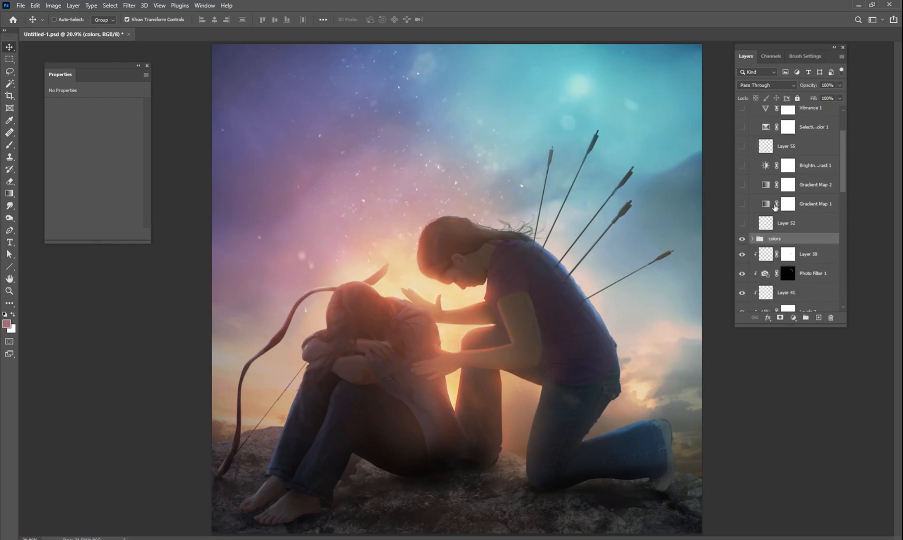
pyautogui.click(742, 224)
pyautogui.click(742, 204)
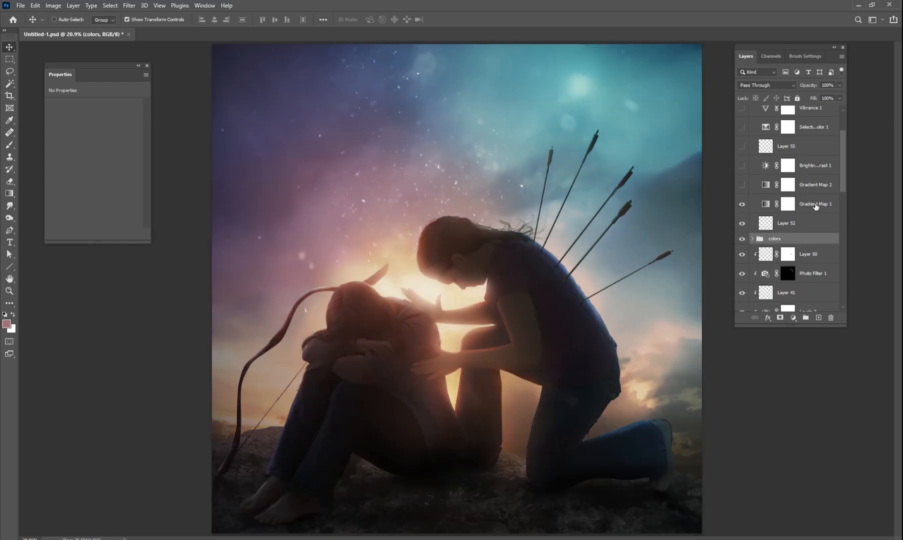
pyautogui.click(742, 185)
# Turn on the remaining color grade layers: Brightness/Contrast 1, Layer 55, Selective Color 1, Vibrance 1 and Layer 58.
pyautogui.scroll(1, 842, 176)
pyautogui.scroll(1, 842, 176)
pyautogui.click(741, 196)
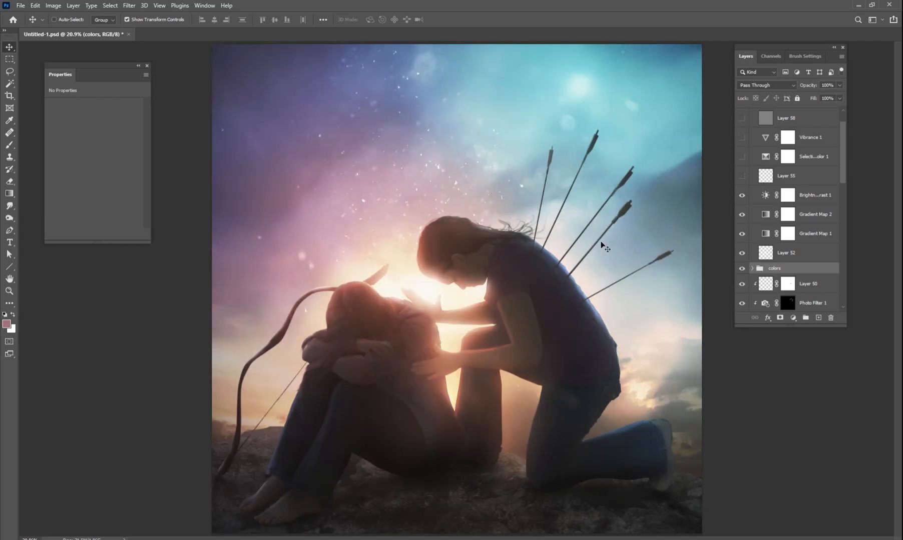
pyautogui.click(743, 174)
pyautogui.click(741, 156)
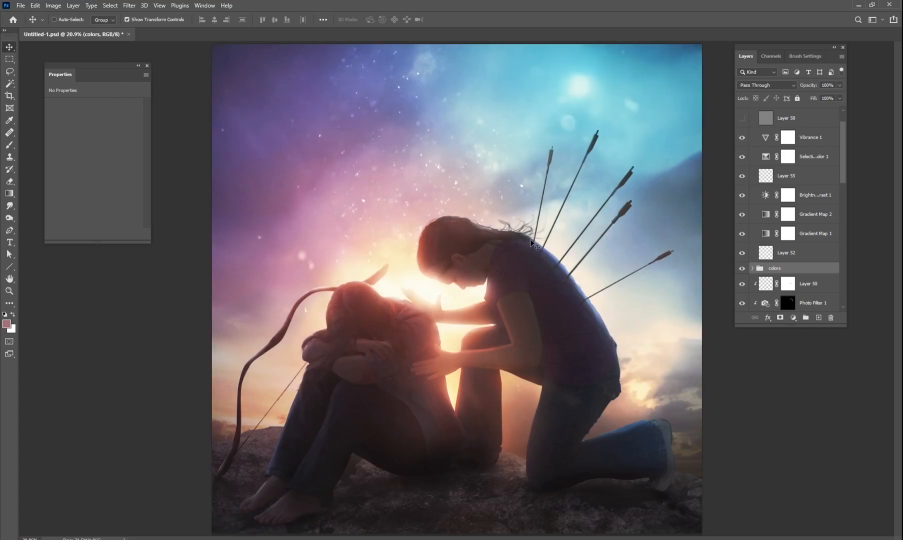
pyautogui.scroll(1, 745, 155)
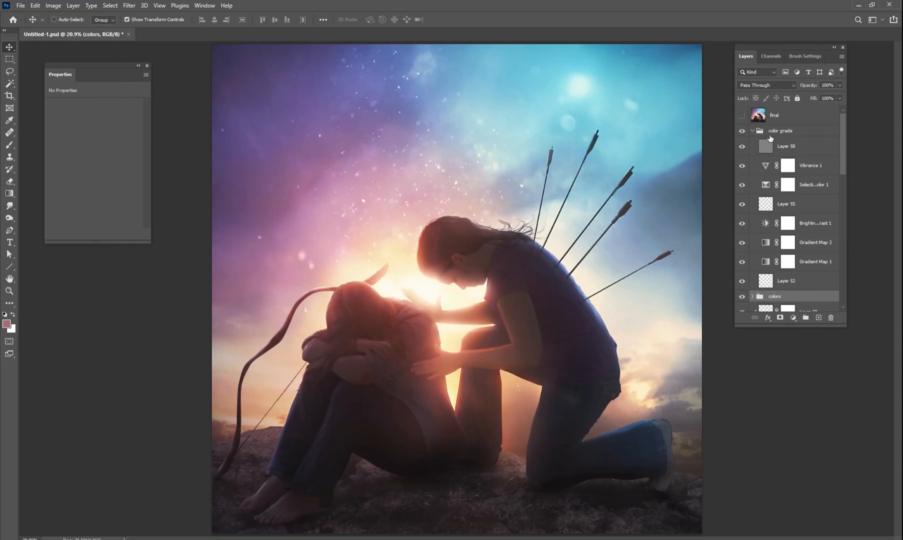
# Collapse the color grade group and compare the image without and with the grading.
pyautogui.click(753, 131)
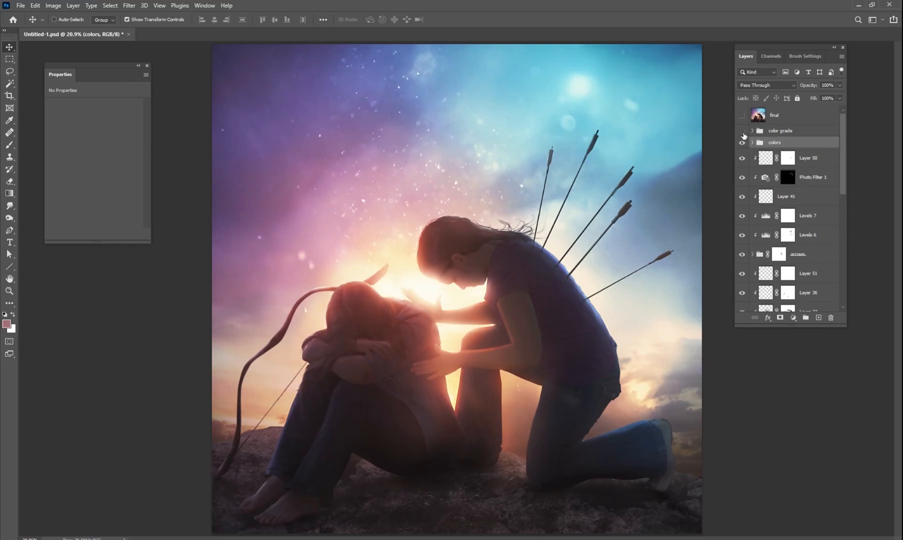
pyautogui.click(742, 131)
pyautogui.click(741, 131)
pyautogui.click(743, 131)
pyautogui.click(742, 131)
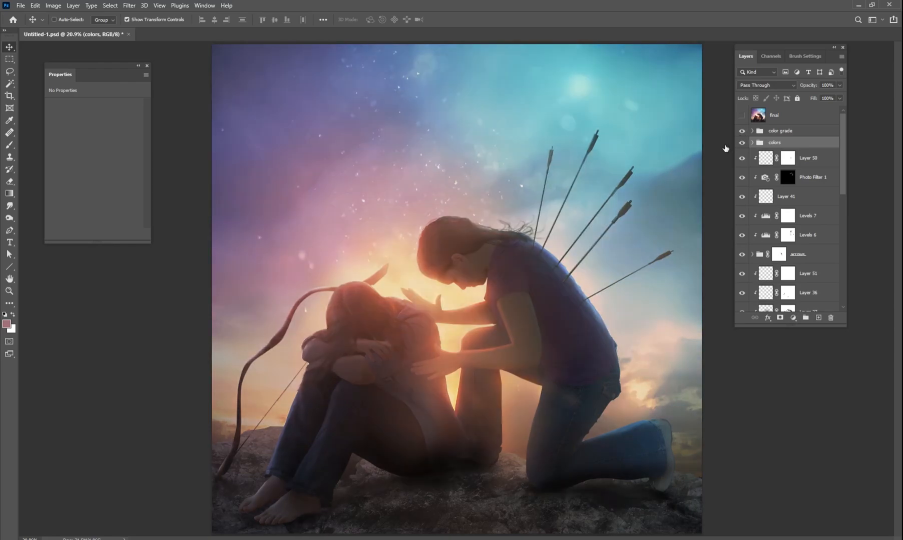